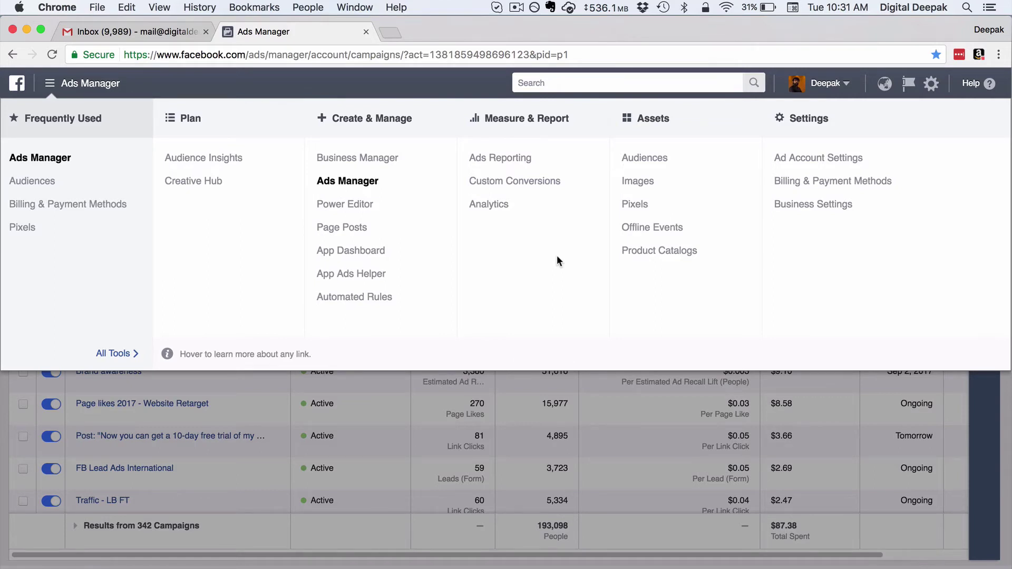
Step: Copy the Default Pixel's base code from its View Pixel Code installation instructions
click(631, 206)
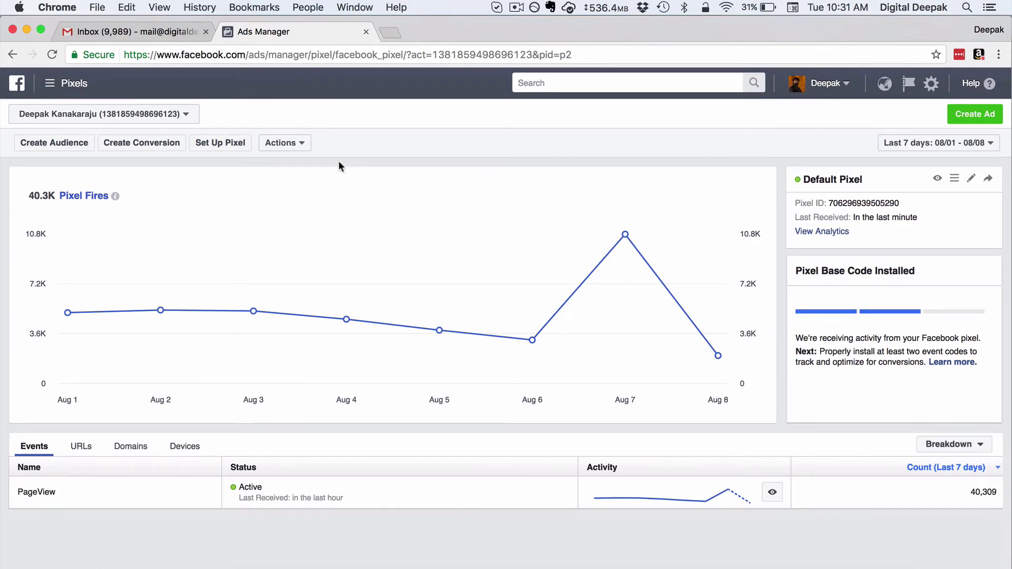
click(304, 145)
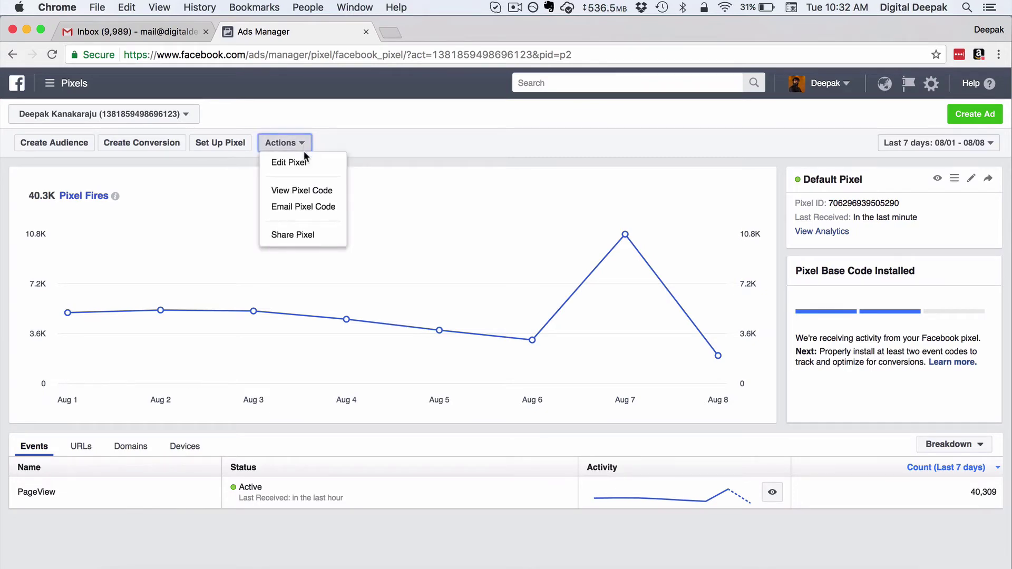
click(309, 190)
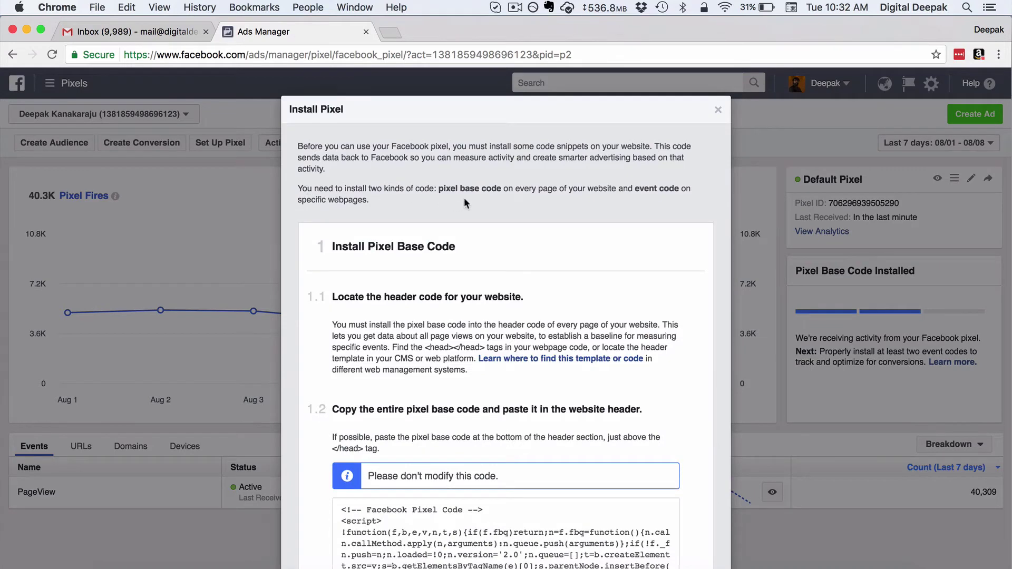
scroll(464, 199, down, 10)
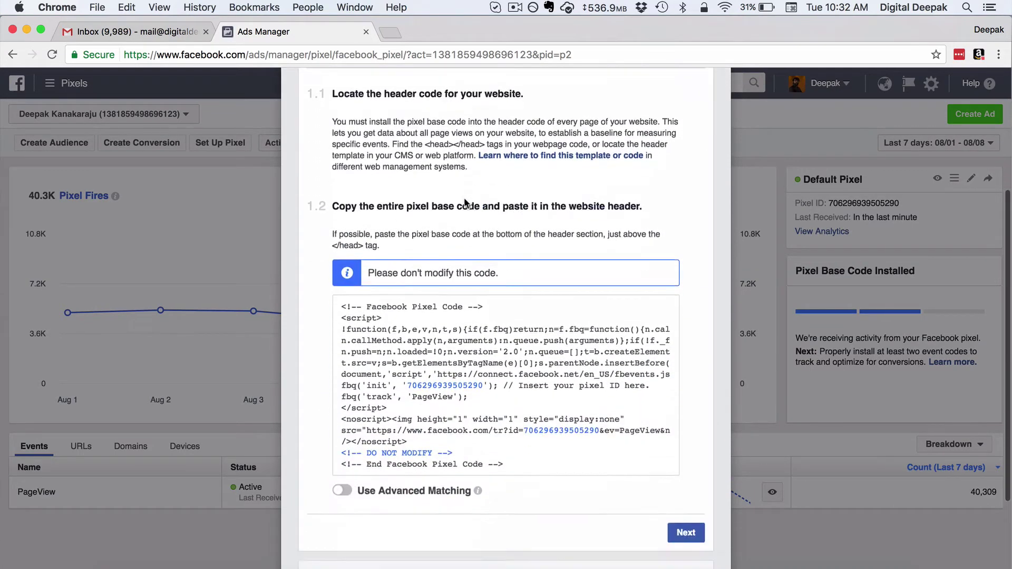
click(462, 271)
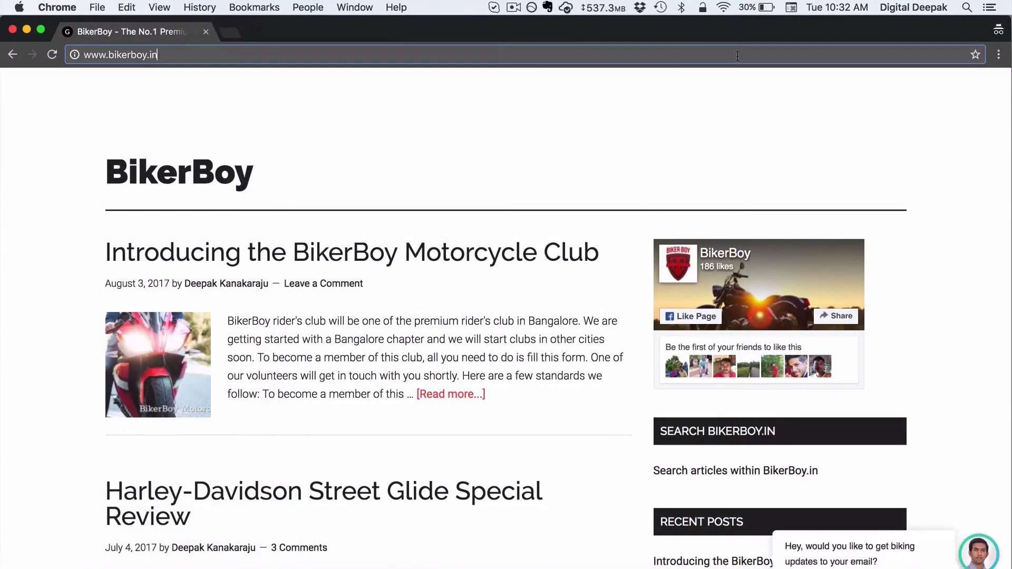
Step: Log in to the BikerBoy WordPress admin at bikerboy.in/wp-admin
text(/wp-)
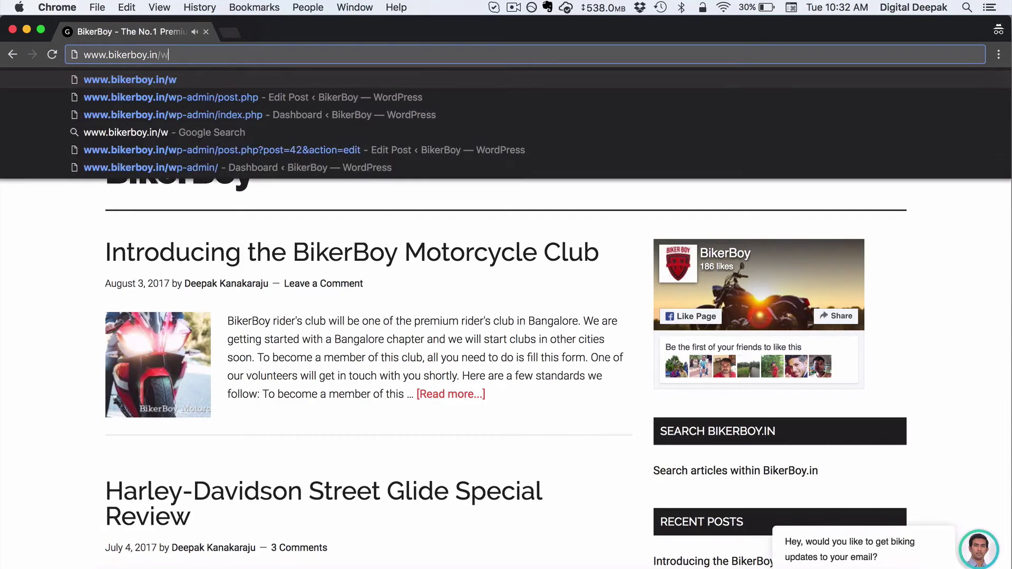
text(admin%2F&reauth=1)
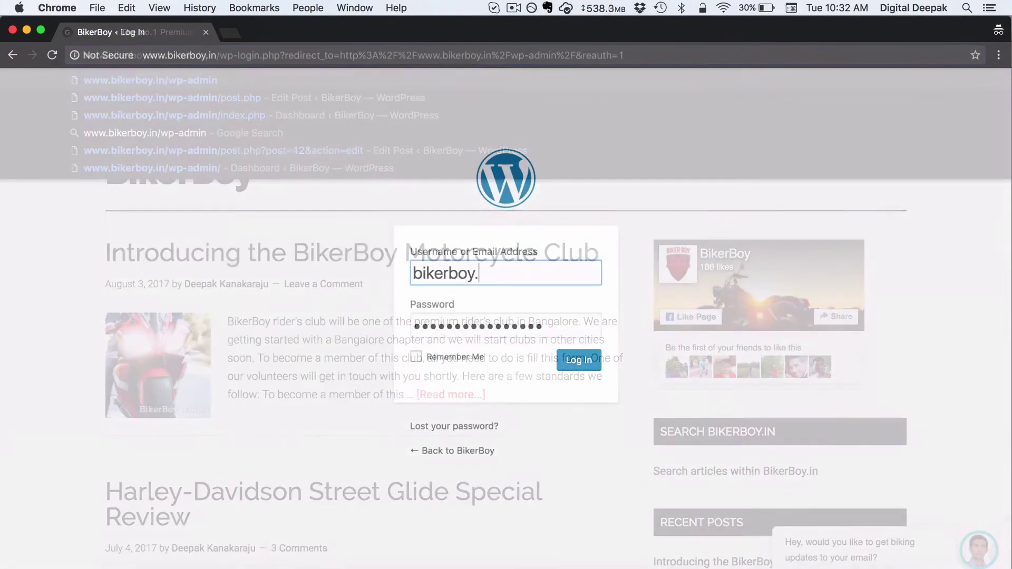
text(n)
key(BackSpace)
key(BackSpace)
key(BackSpace)
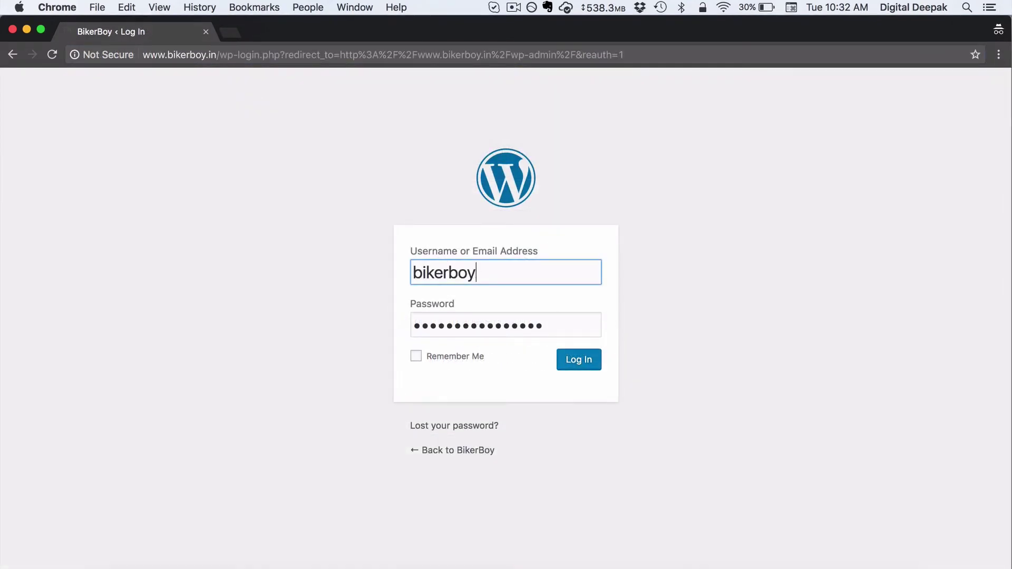
click(598, 366)
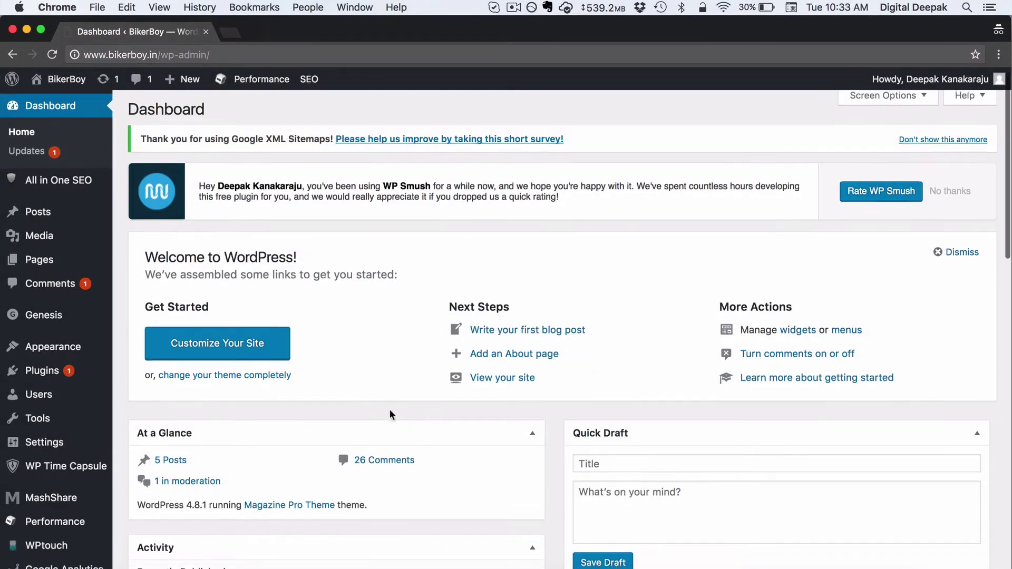
Step: Go to Settings > Header Footer Settings
scroll(390, 409, down, 2)
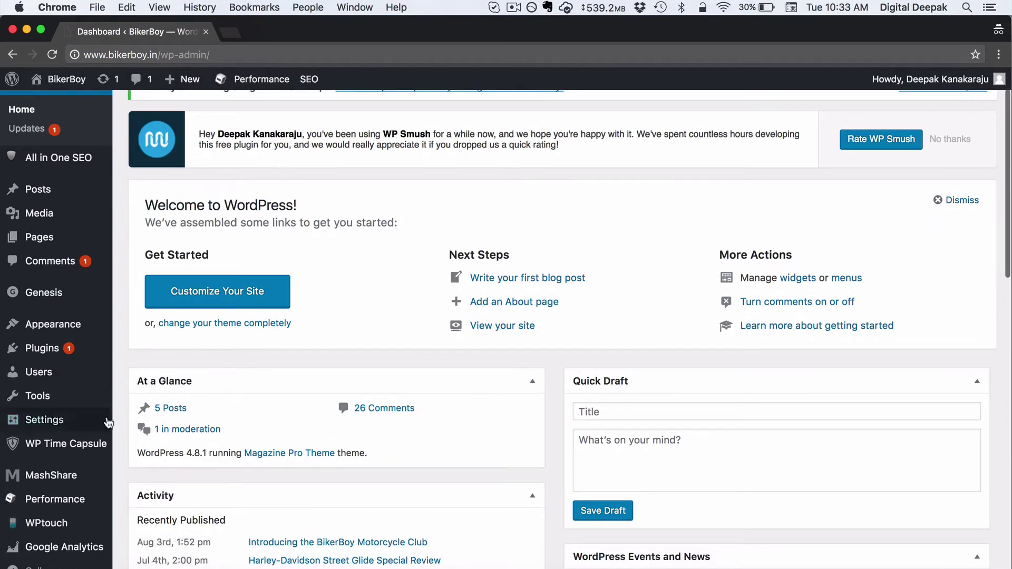
mouse_move(103, 422)
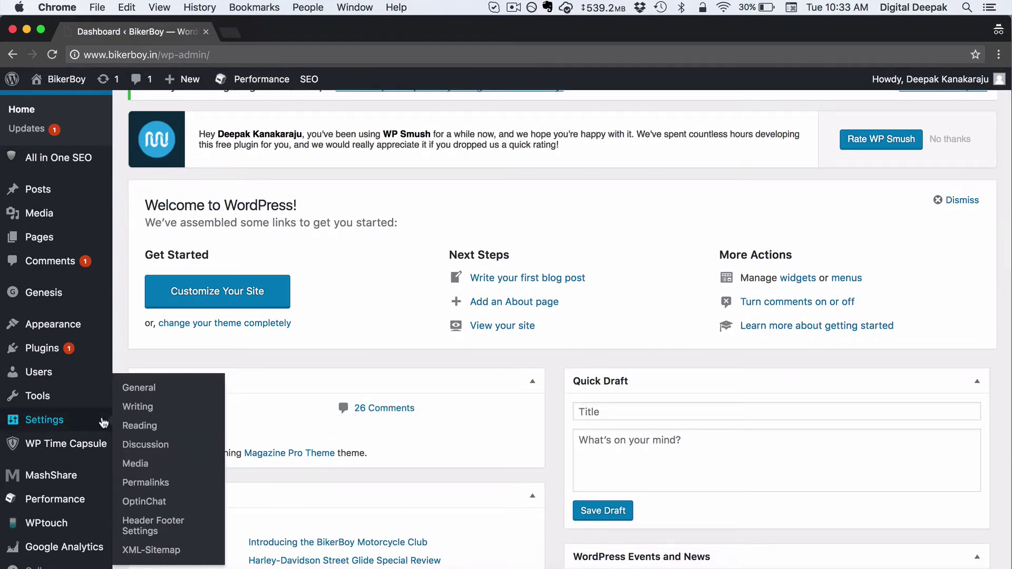
click(147, 529)
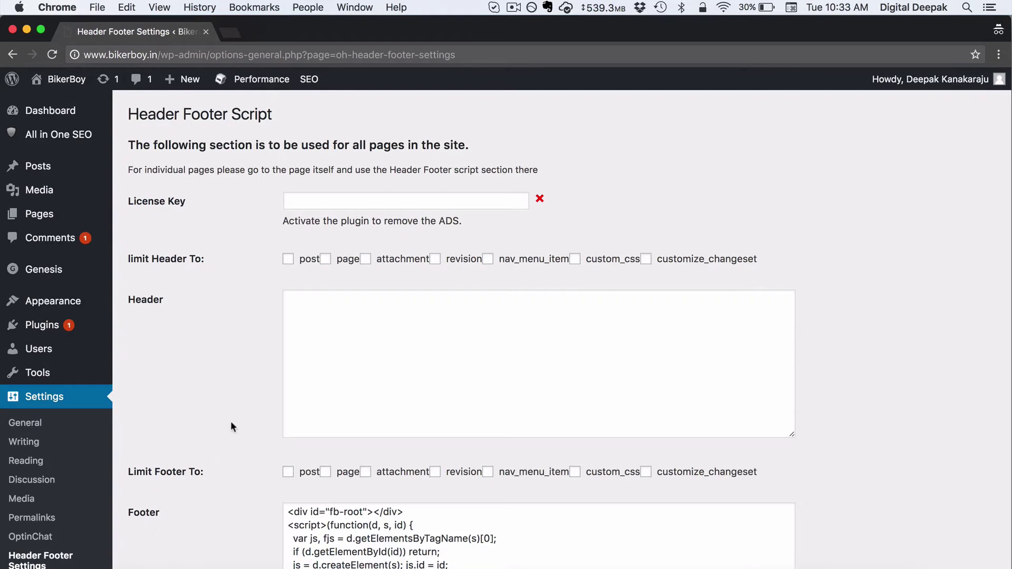
Step: Paste the pixel code after the existing Footer script and save the settings
scroll(231, 423, down, 3)
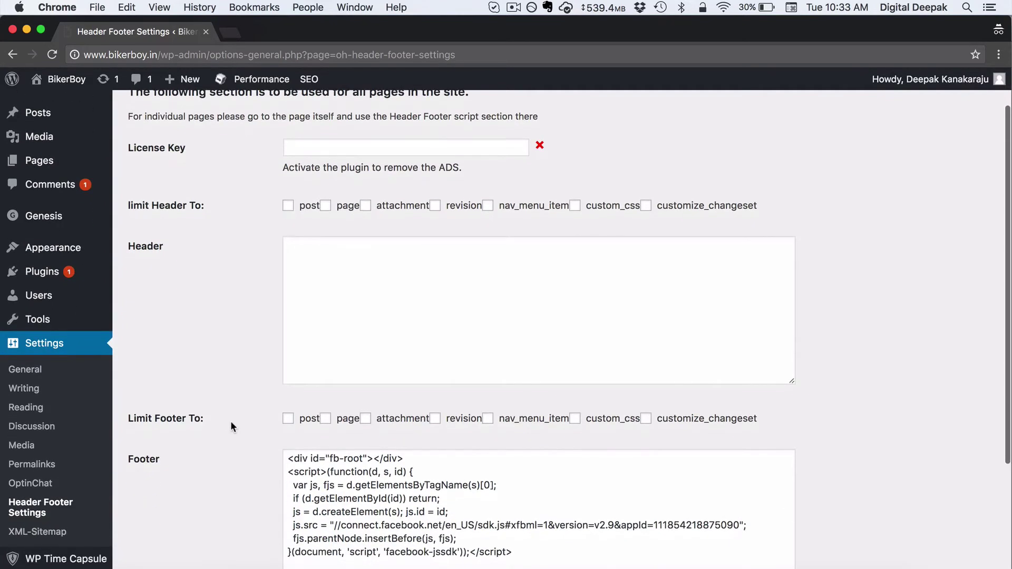
scroll(230, 419, down, 5)
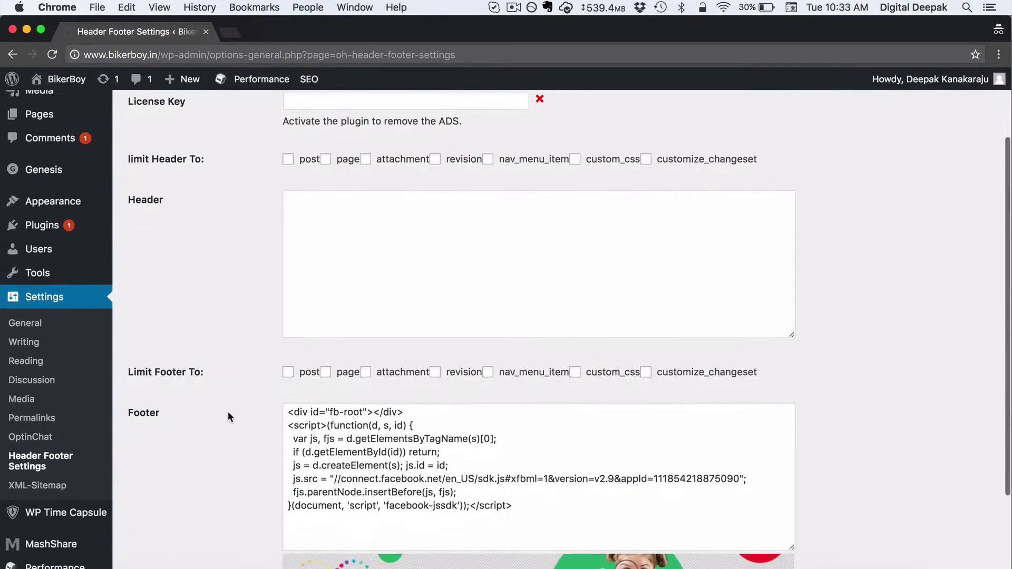
click(316, 454)
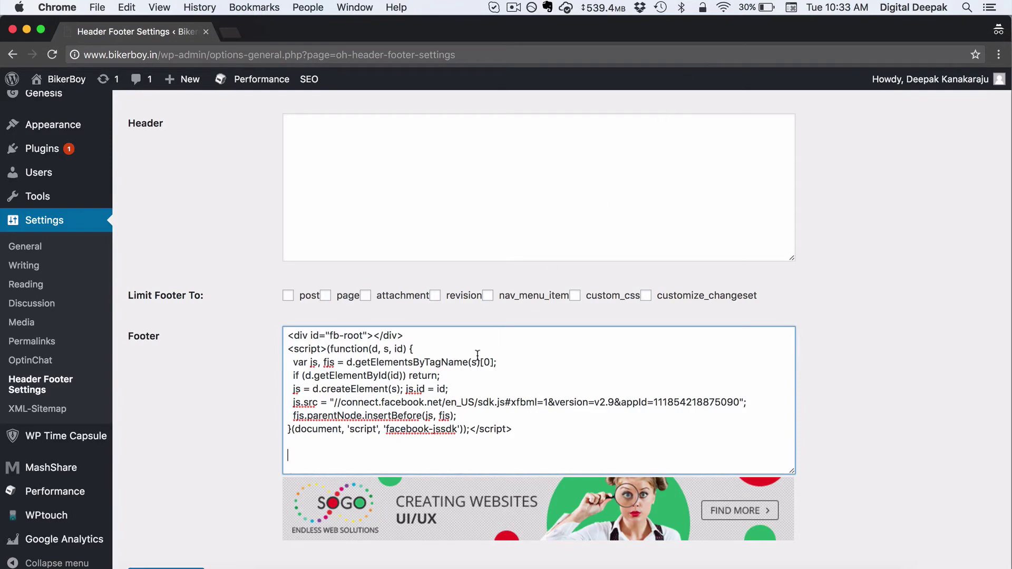
key(super+v)
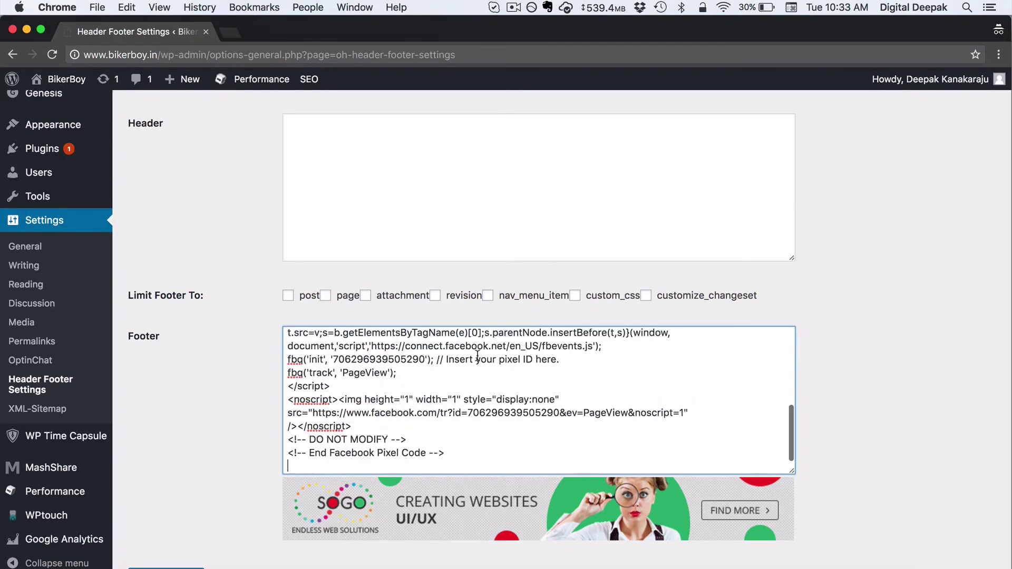
scroll(431, 395, up, 3)
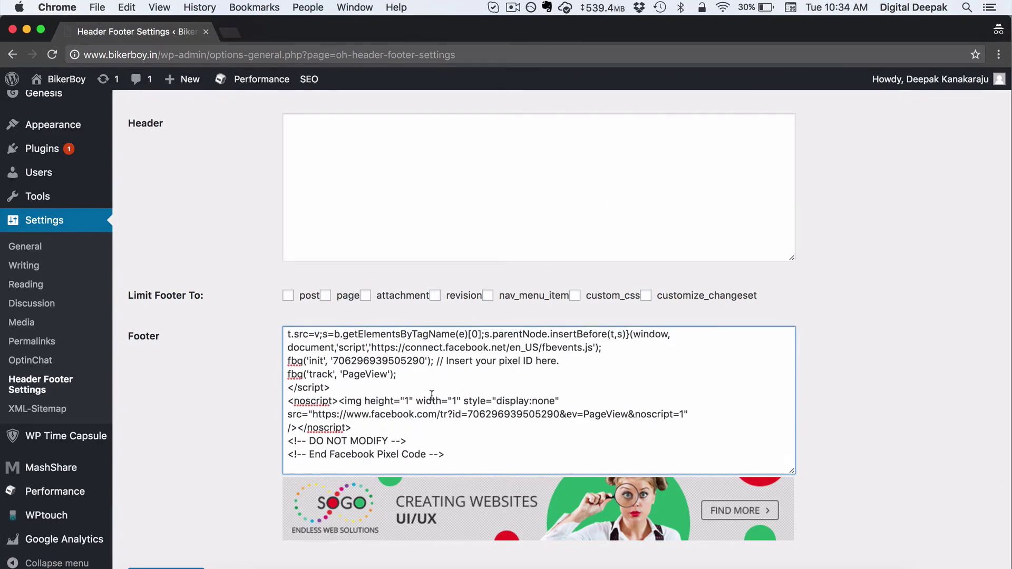
scroll(431, 395, up, 2)
scroll(429, 395, down, 6)
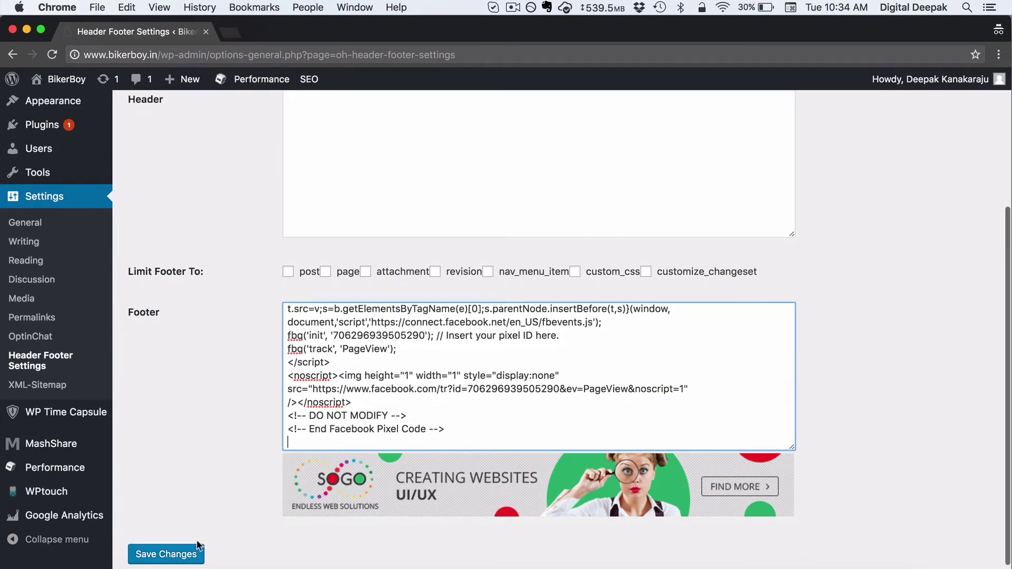
click(194, 556)
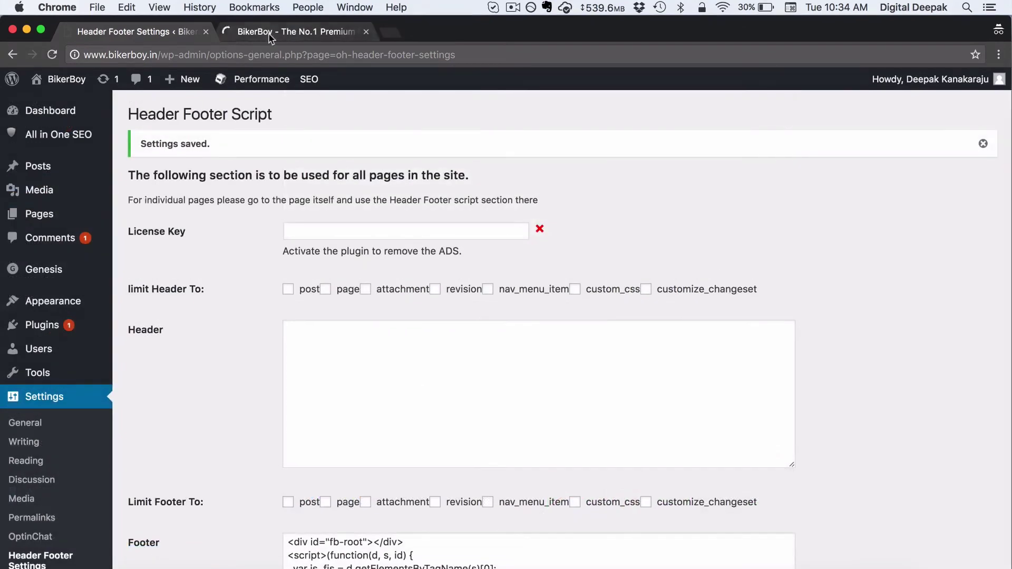
Step: Copy the bikerboy.in web address from the live site's address bar
click(261, 32)
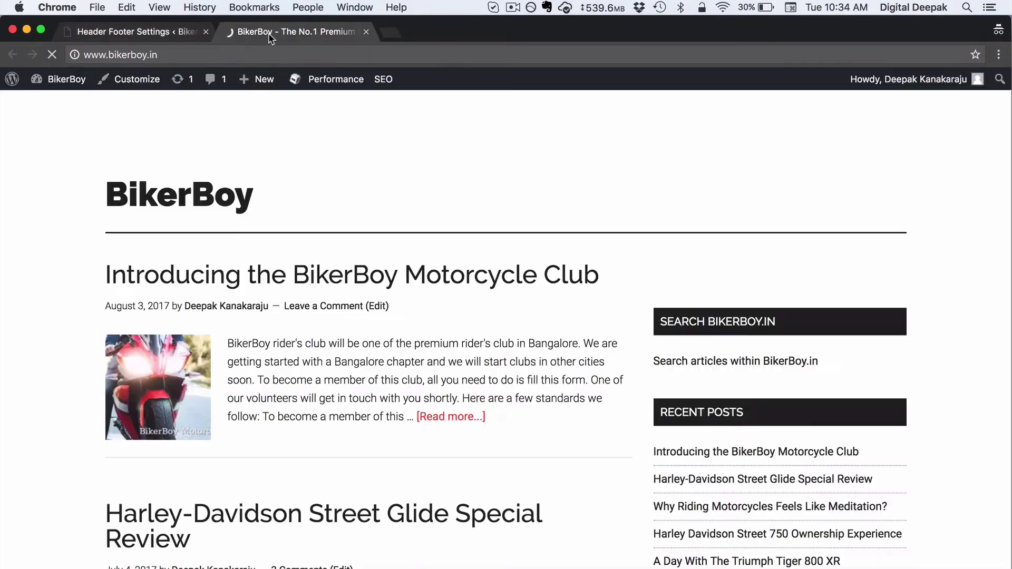
click(216, 56)
key(super+c)
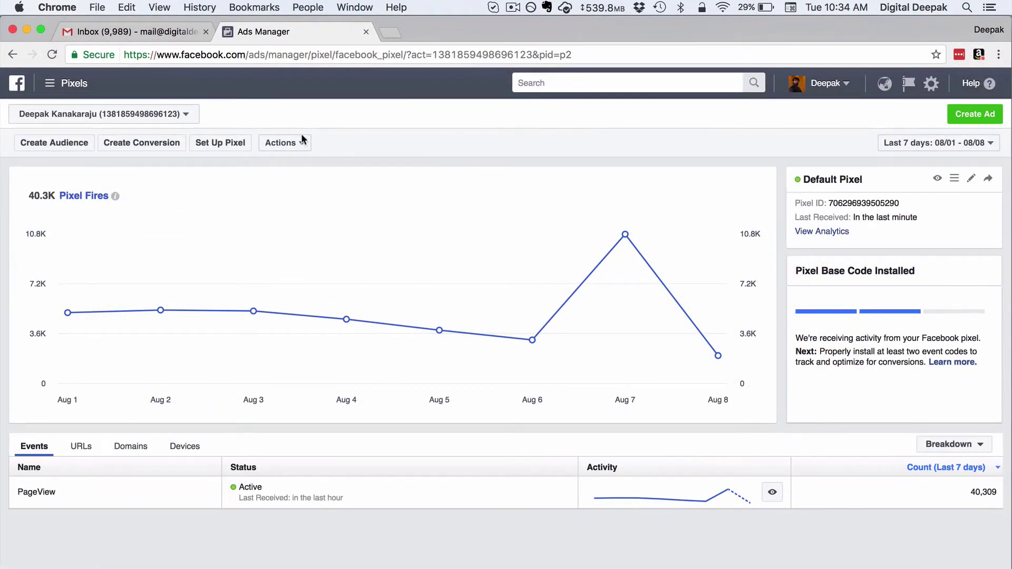
Step: From the Audiences page, start a new Website Traffic custom audience
click(56, 95)
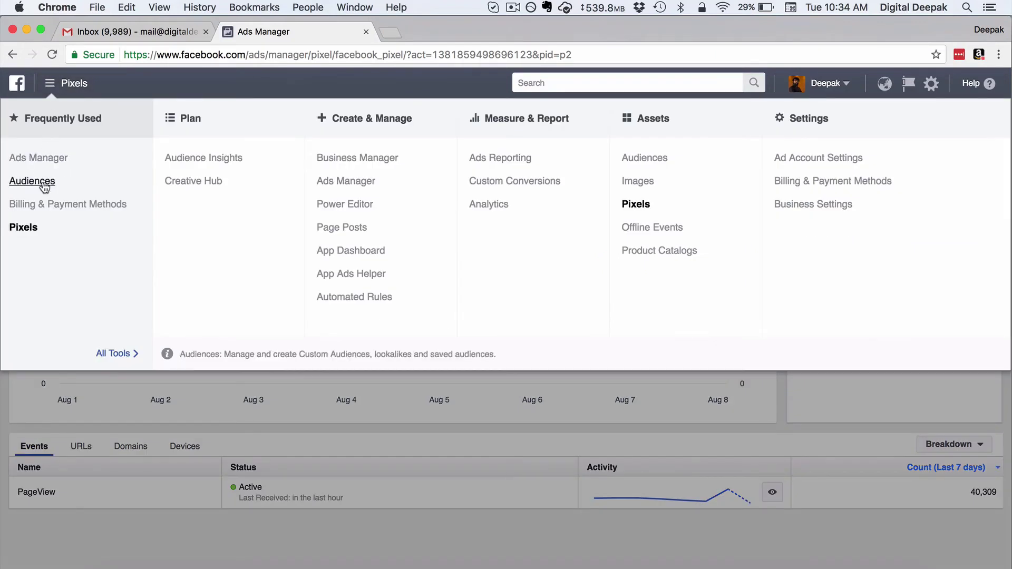
click(42, 181)
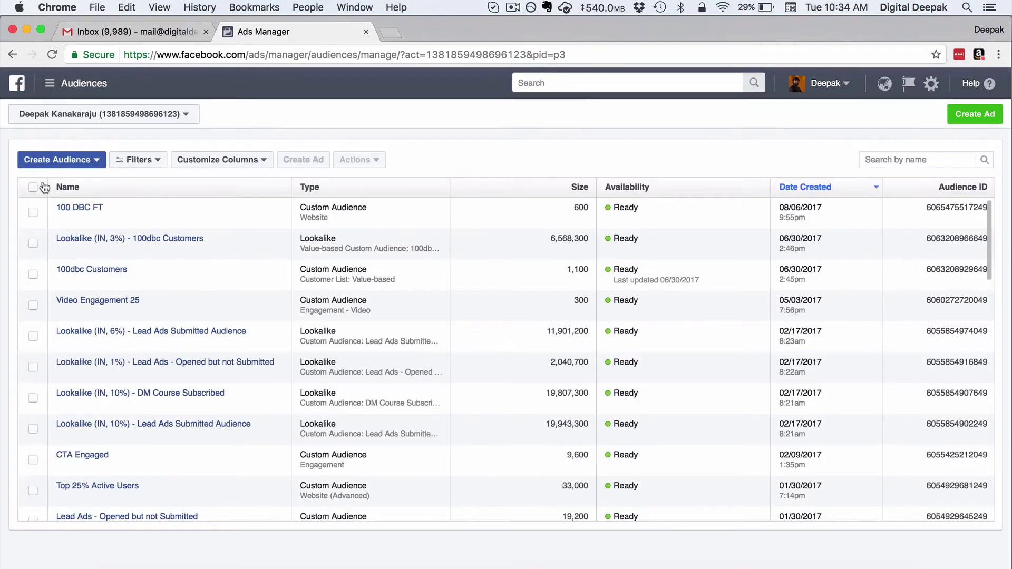
click(80, 161)
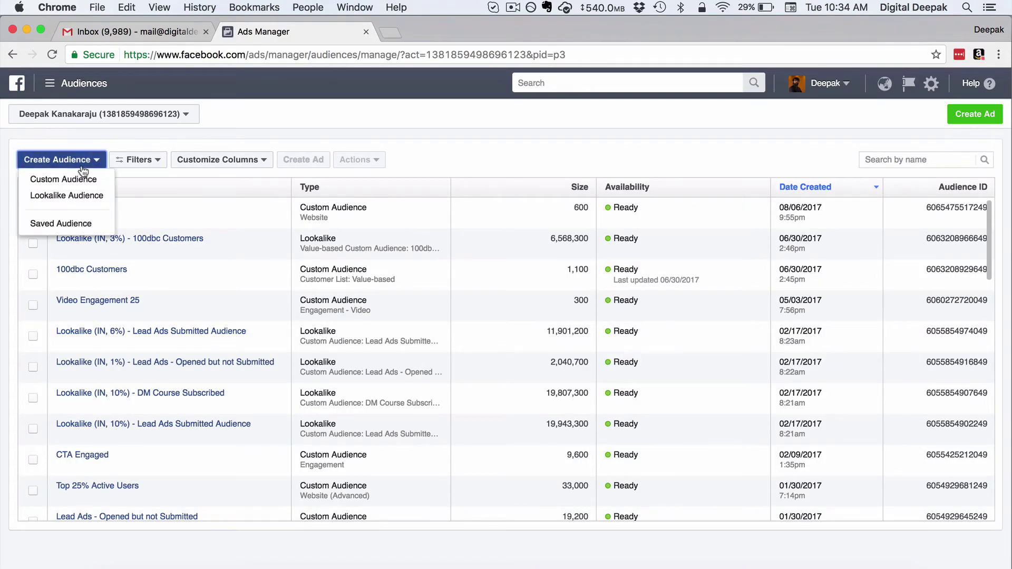
click(82, 178)
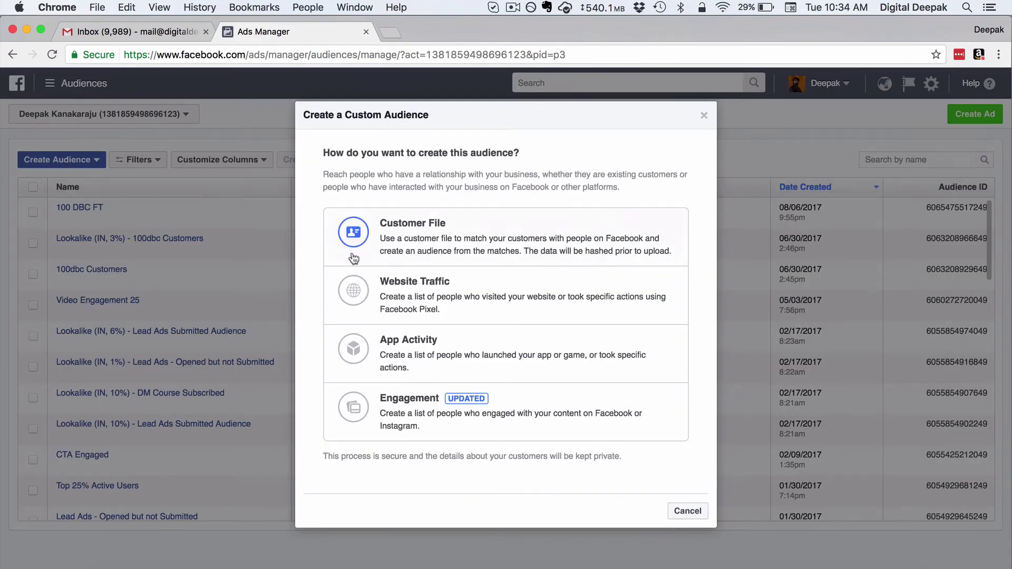
click(453, 291)
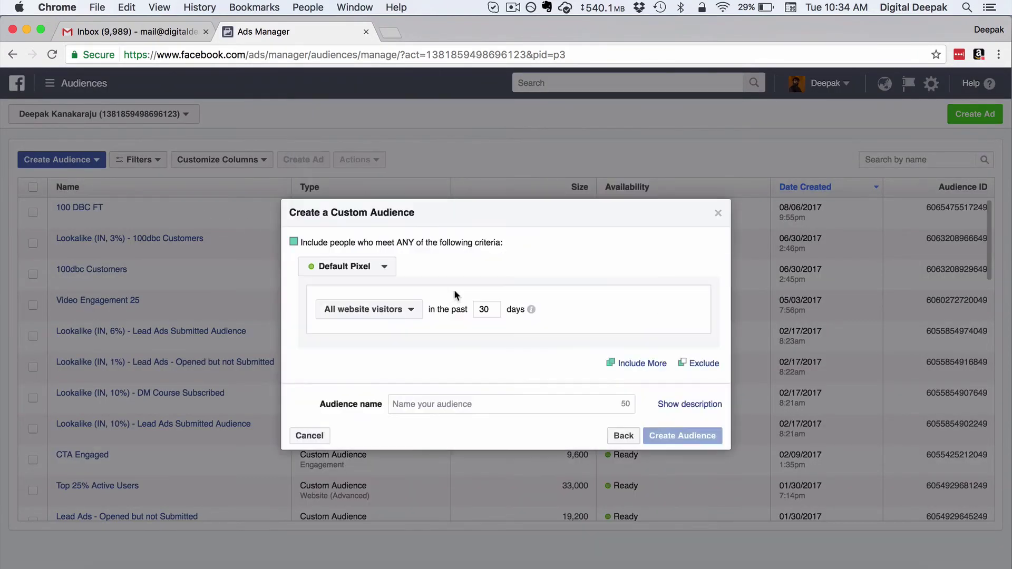
click(412, 311)
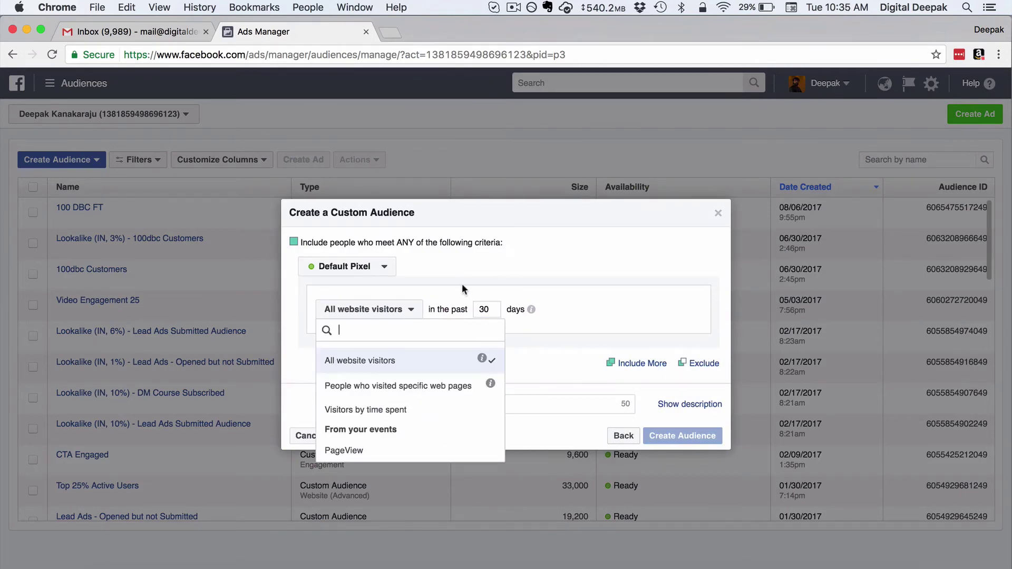
click(390, 362)
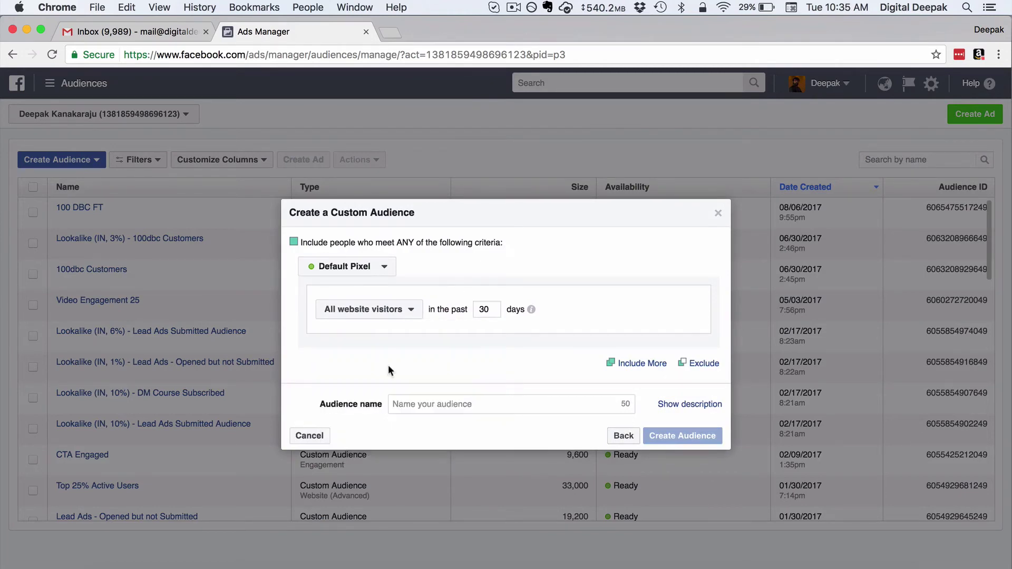
Step: Target people who visited web pages containing bikerboy.in in the past 90 days
double_click(483, 311)
text(90)
click(394, 318)
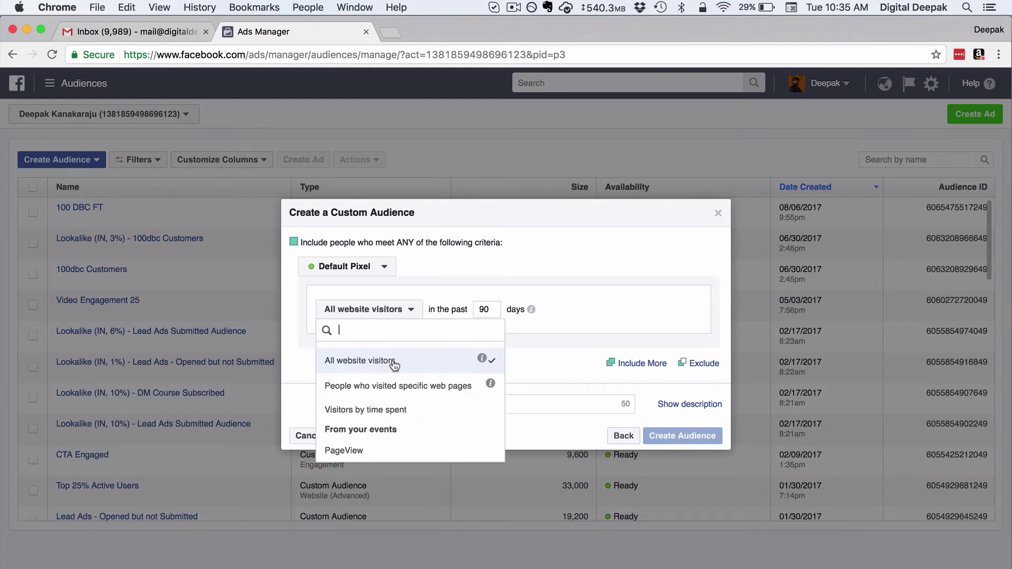
click(394, 385)
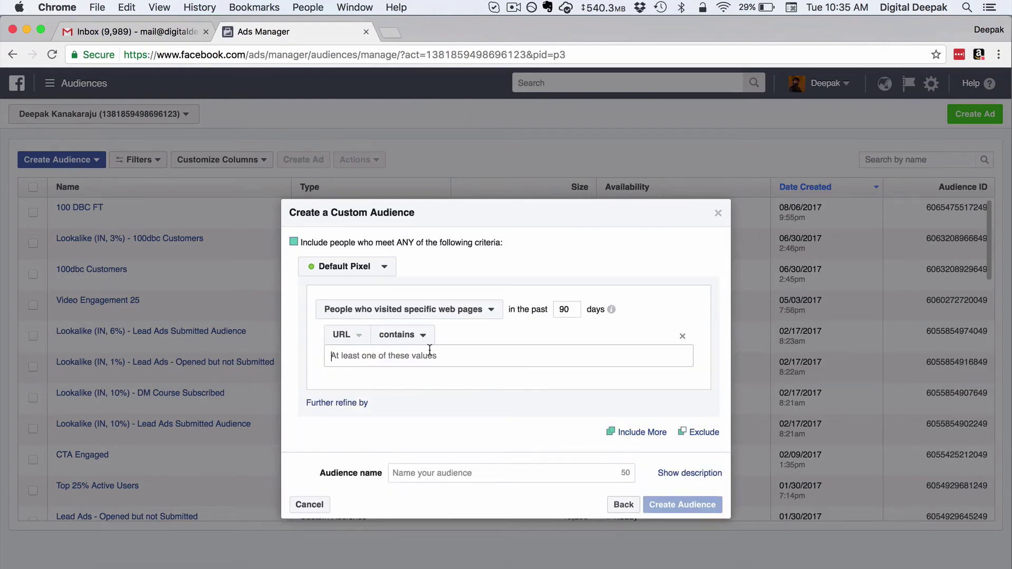
key(super+v)
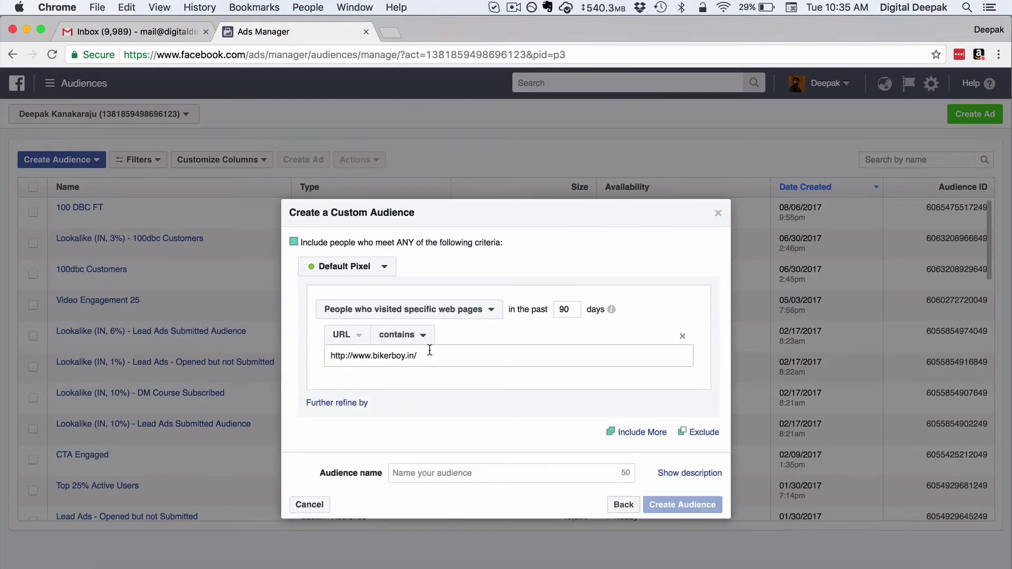
key(Return)
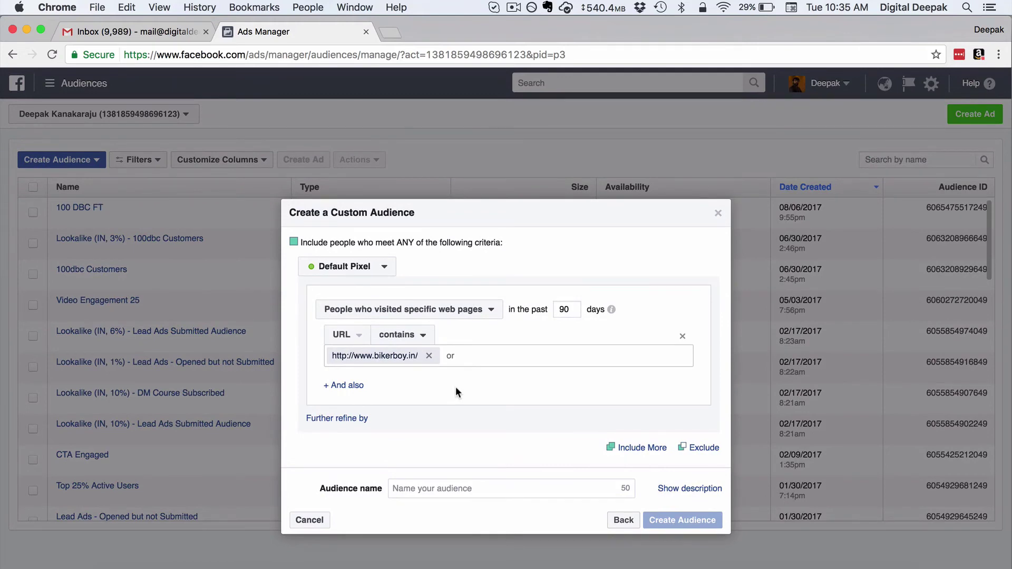
Step: Name the audience 'BikerBoy Website Visitors' and create it
click(455, 485)
text(BikerBoy Website Visitors)
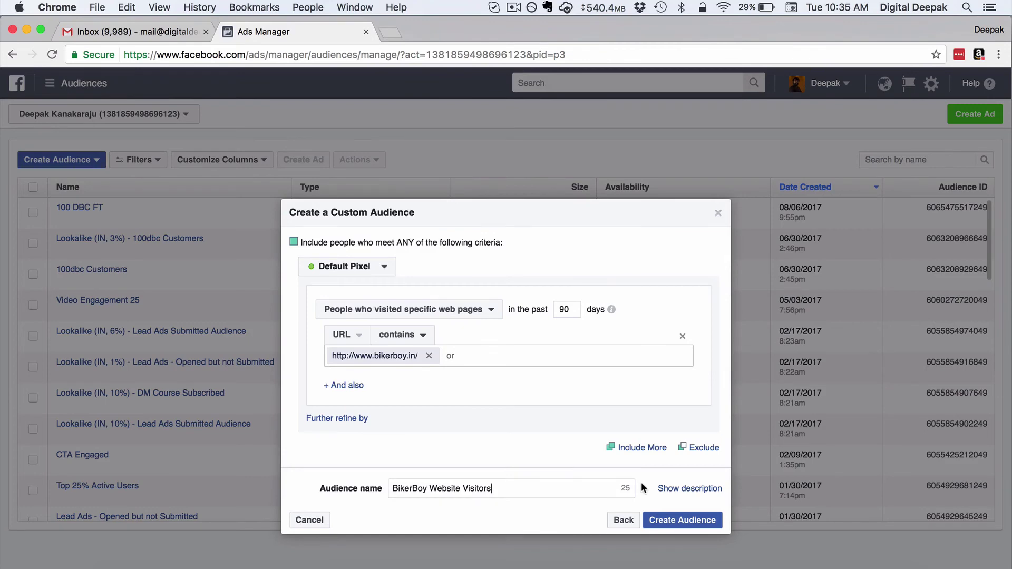
click(657, 527)
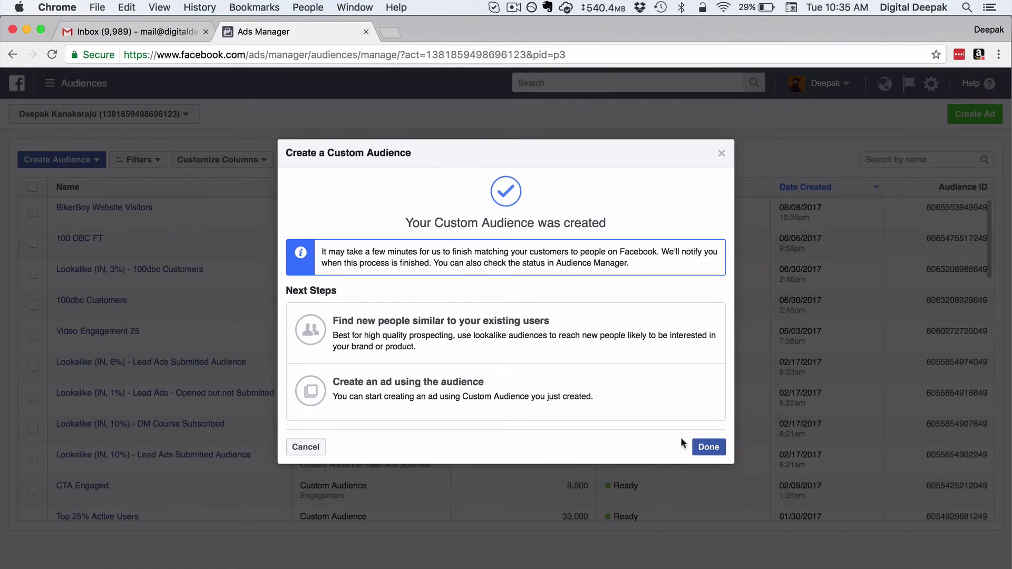
Step: Close the confirmation and check BikerBoy Website Visitors' availability in the Audiences table
click(696, 449)
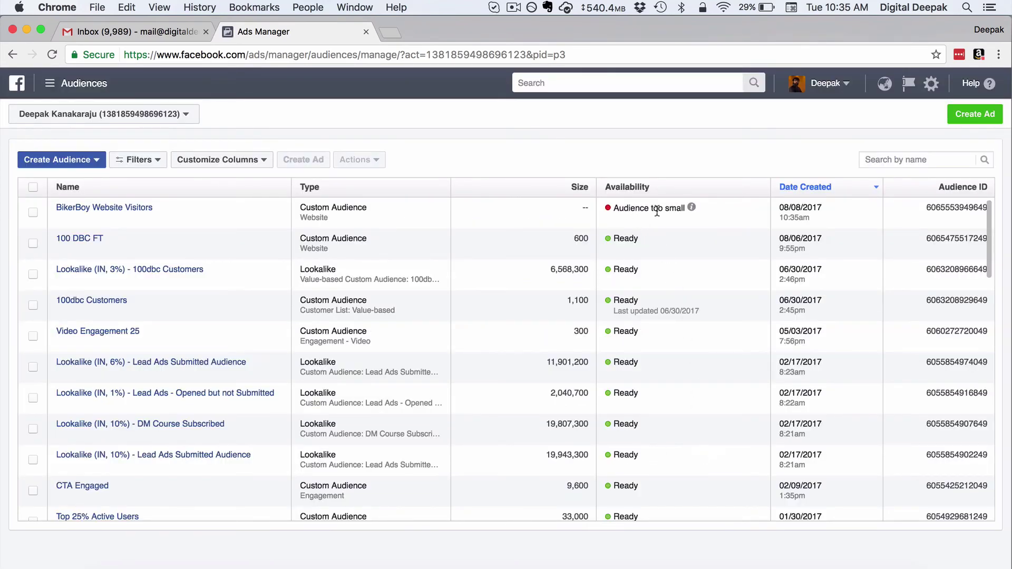
mouse_move(689, 210)
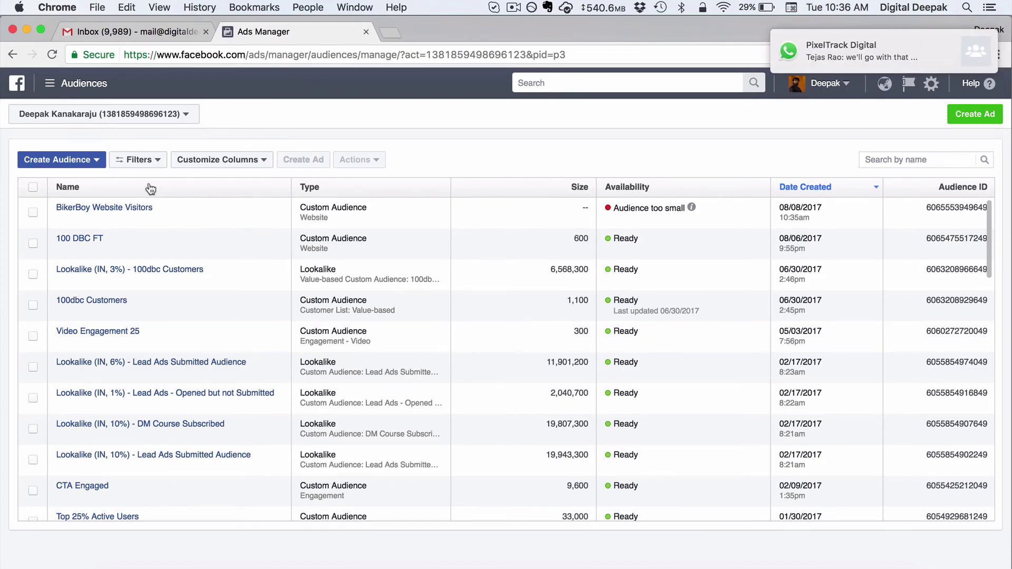
Step: Start a lookalike audience with BikerBoy Website Visitors as the source
click(94, 166)
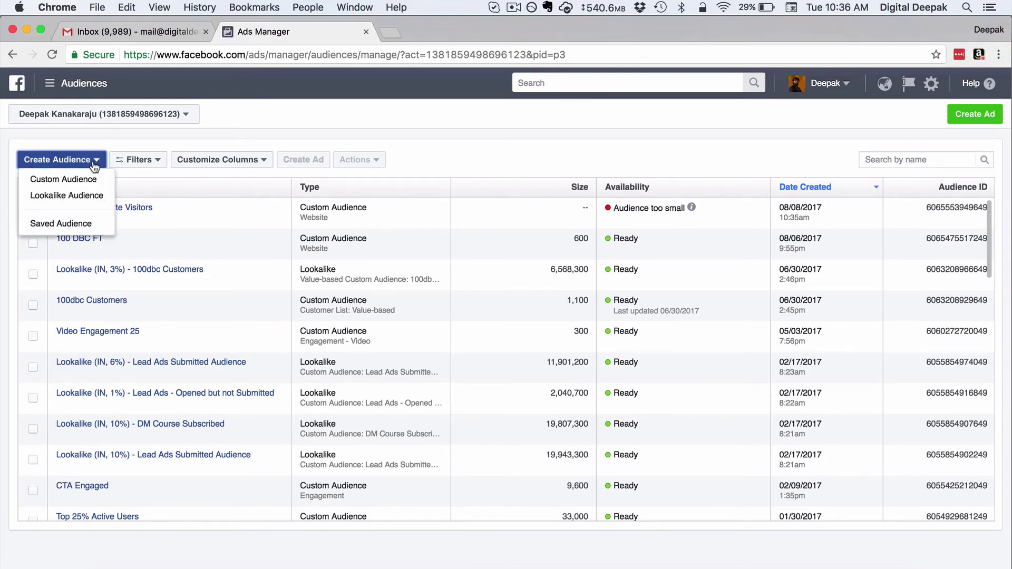
click(94, 205)
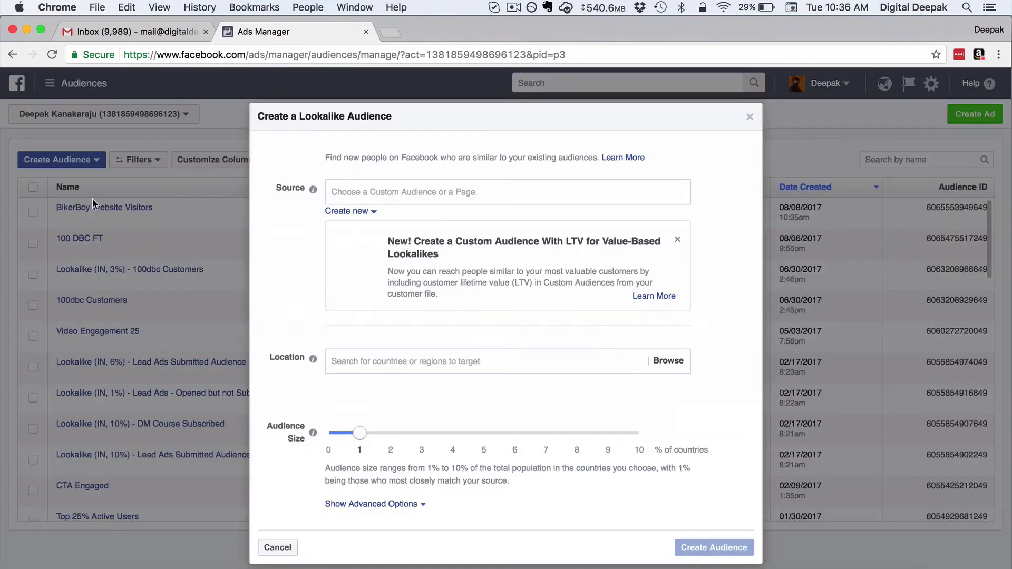
click(365, 195)
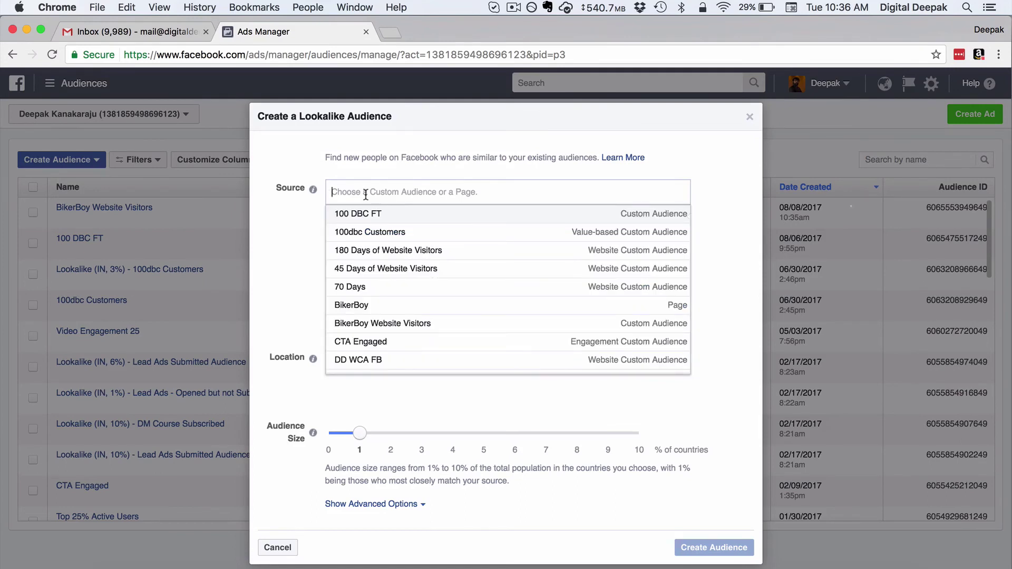
click(368, 325)
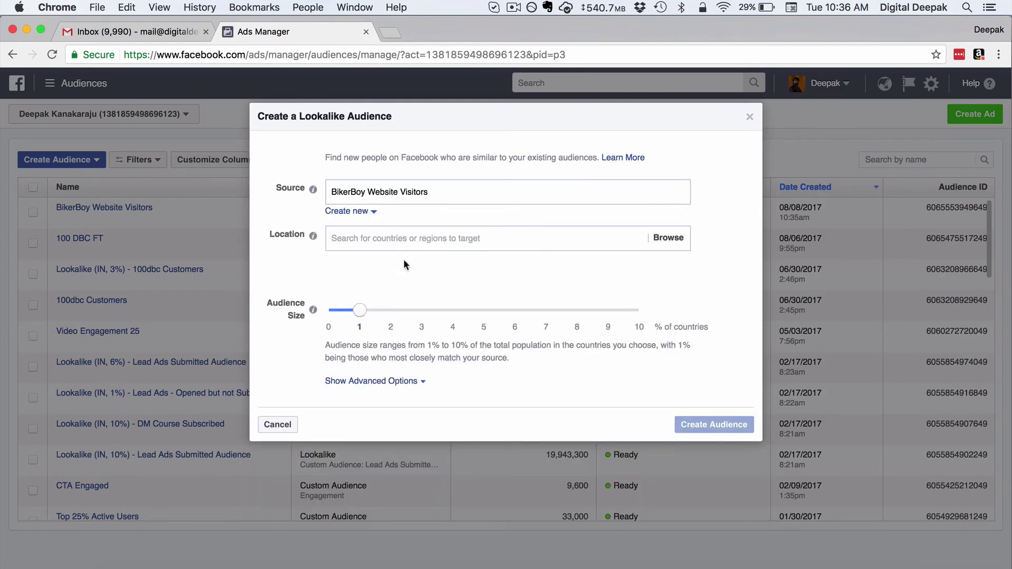
Step: Set the lookalike location to India with a 1% audience size
click(424, 235)
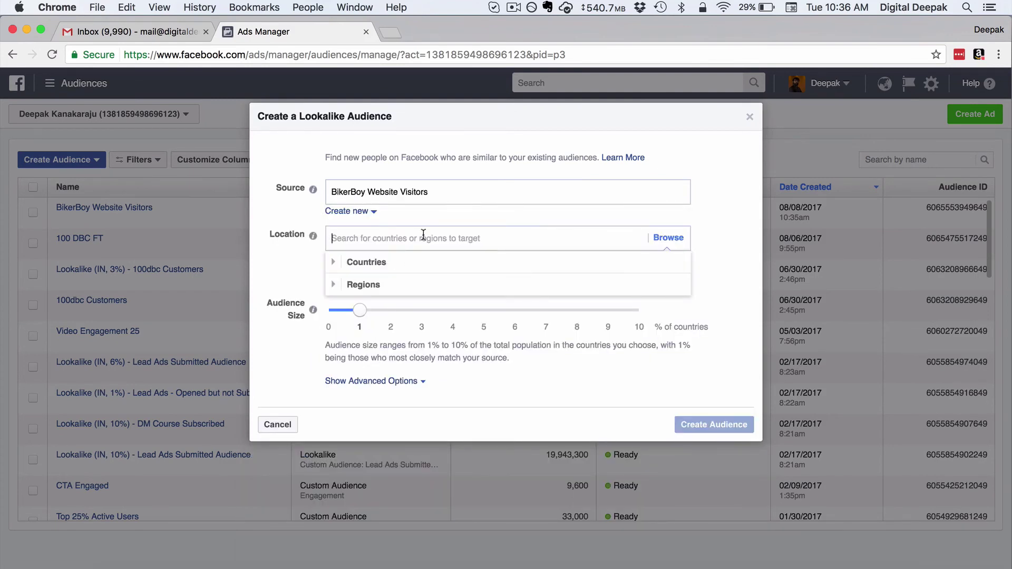
text(india)
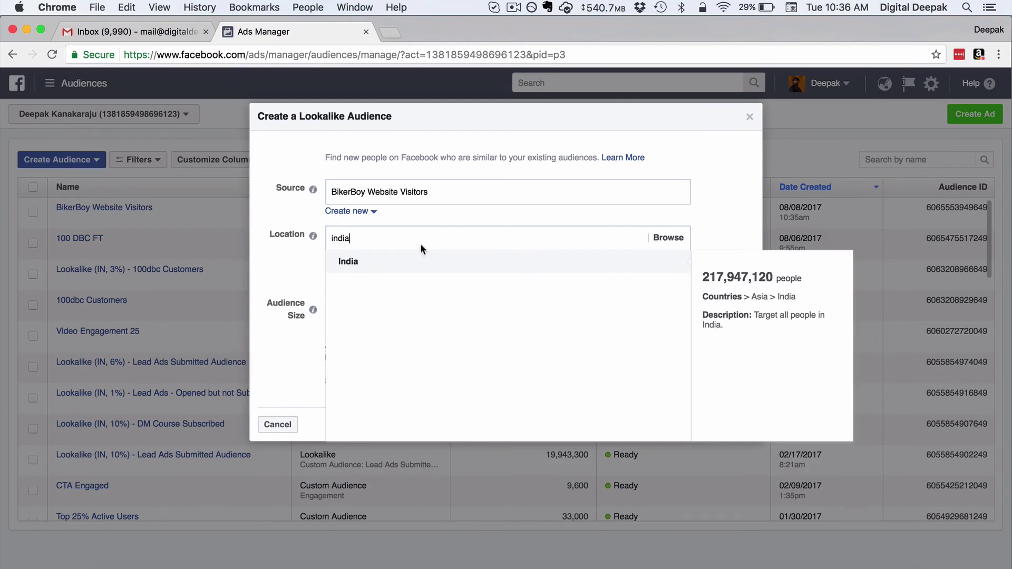
click(417, 261)
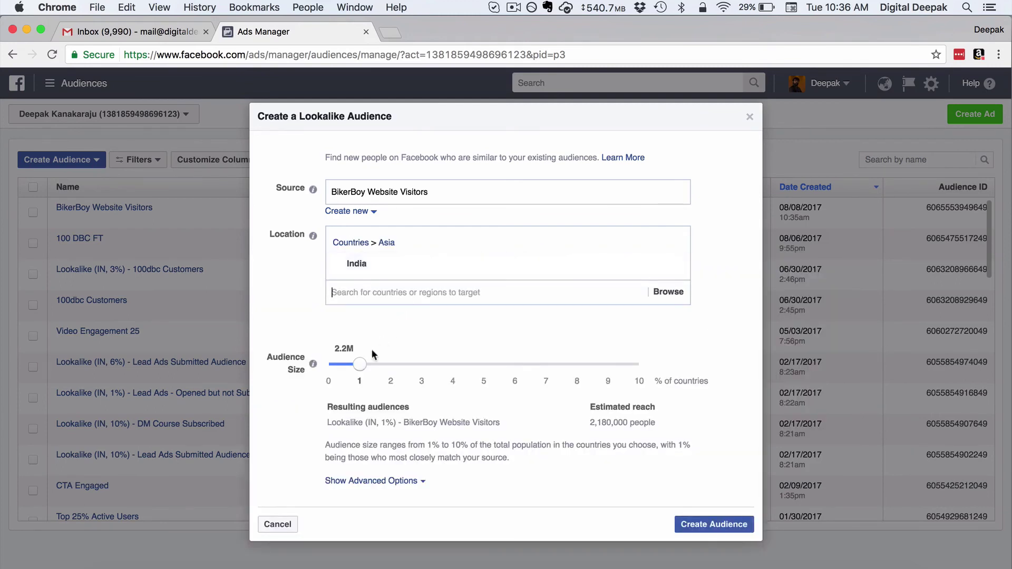
mouse_move(363, 366)
mouse_down()
mouse_move(572, 368)
mouse_move(361, 368)
mouse_up()
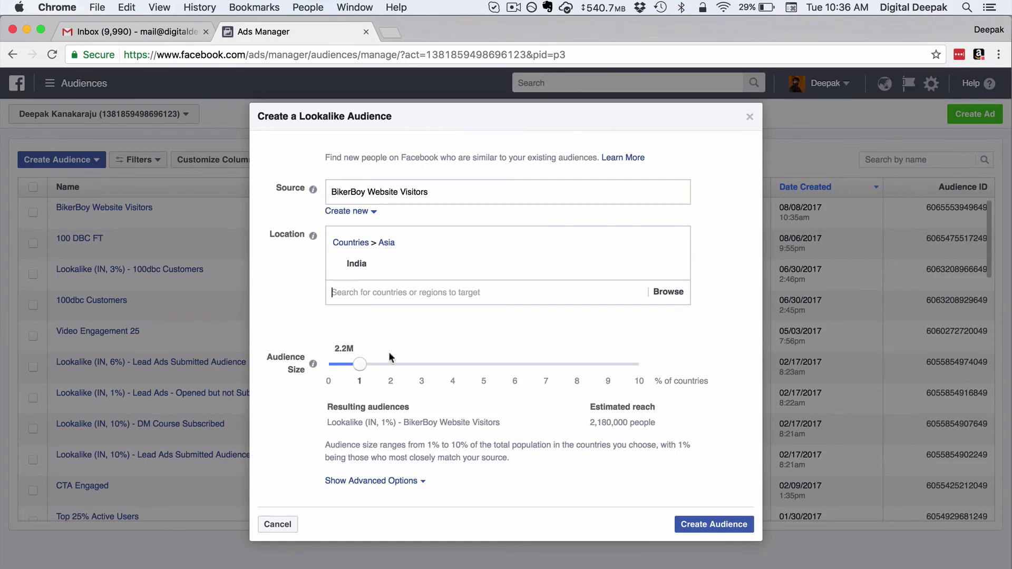